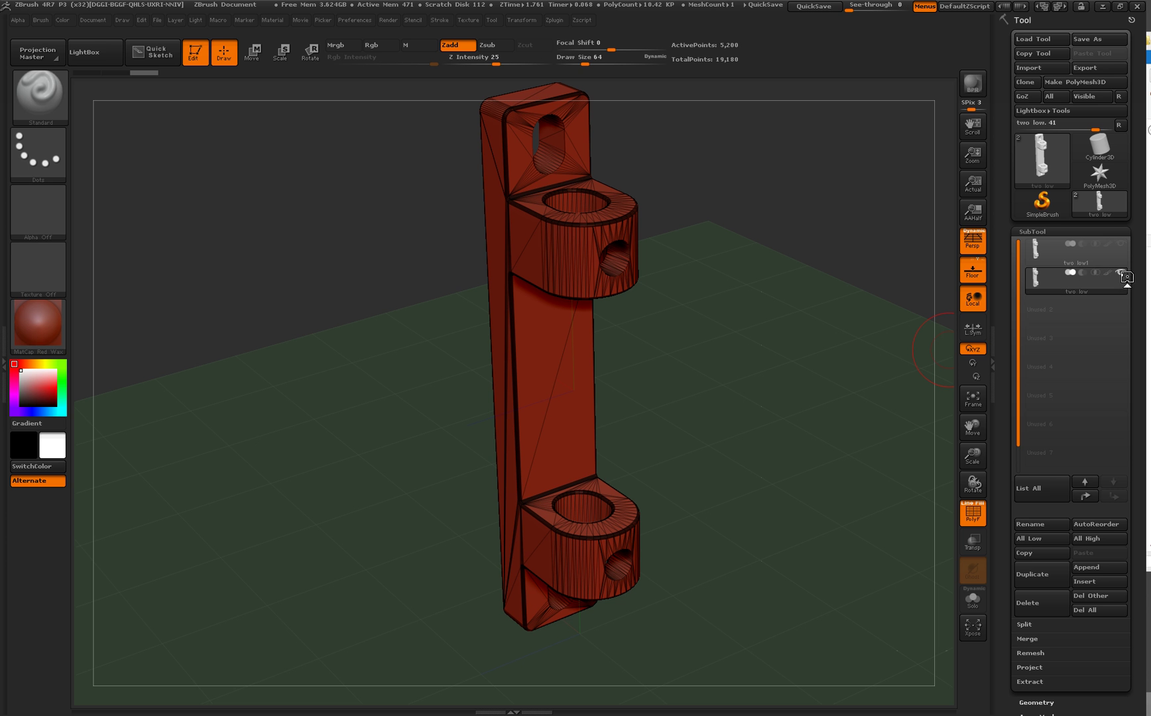
- Make the 'two low1' subtool active in ZBrush, rotate it, then minimize ZBrush to reveal 3ds Max
click(1104, 260)
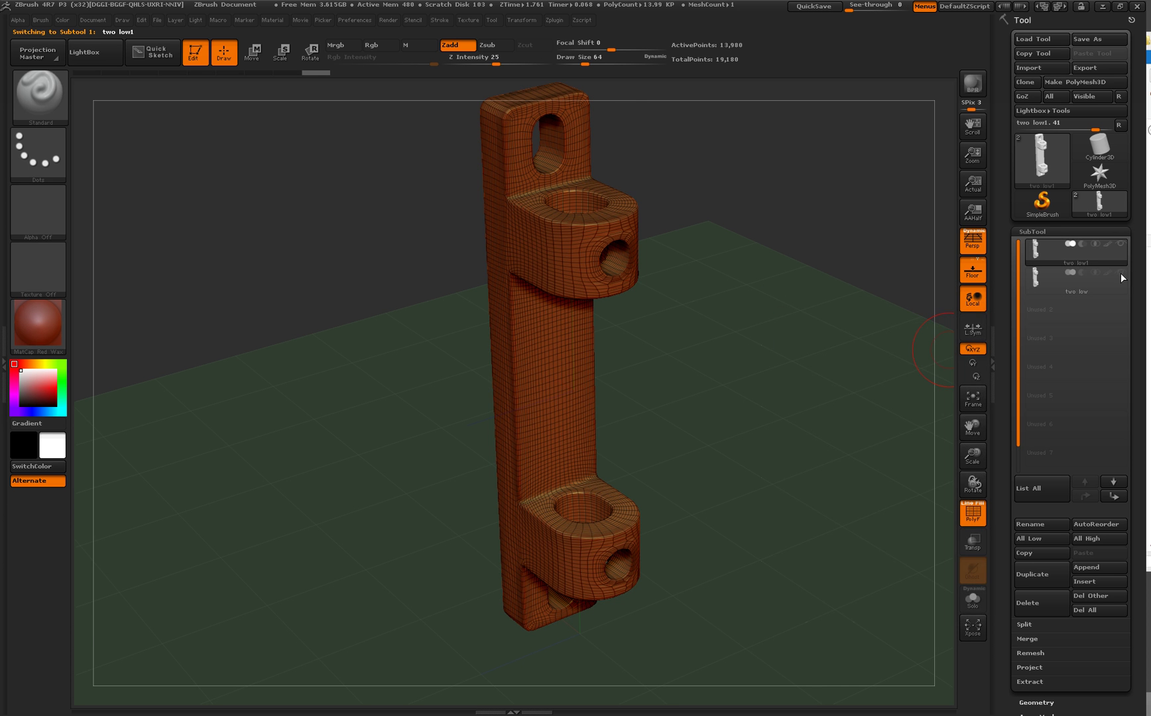
mouse_move(725, 385)
mouse_down()
mouse_move(717, 316)
mouse_move(726, 397)
mouse_move(740, 372)
mouse_up()
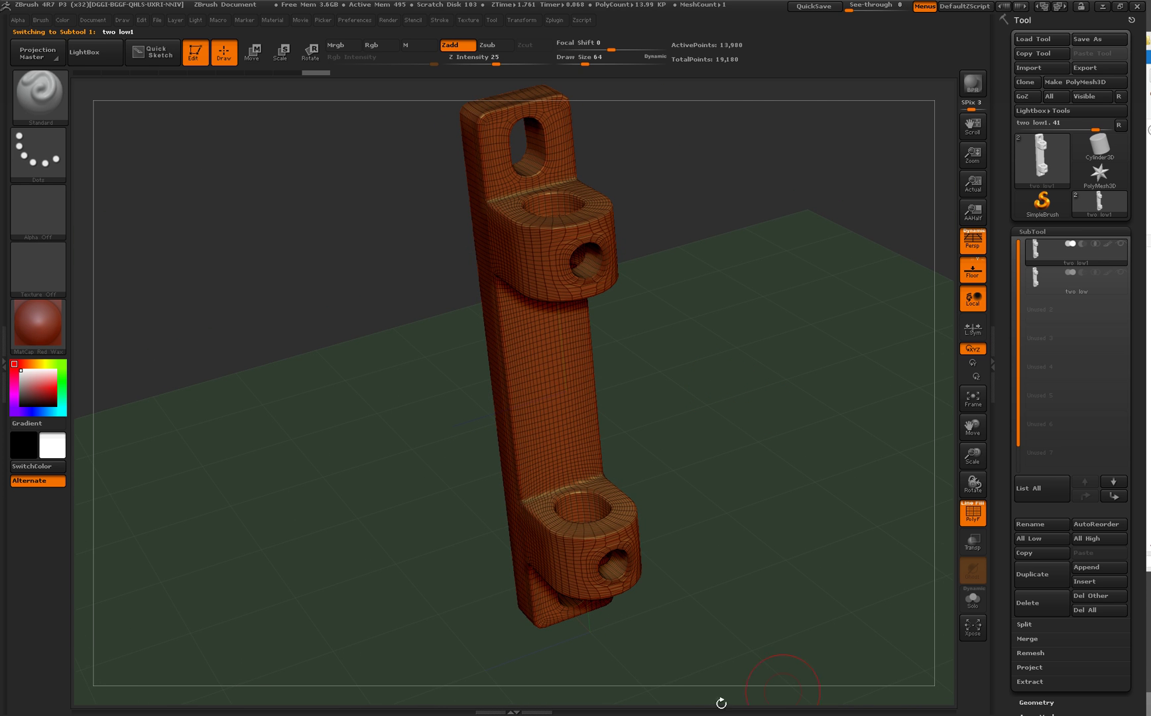
click(1102, 6)
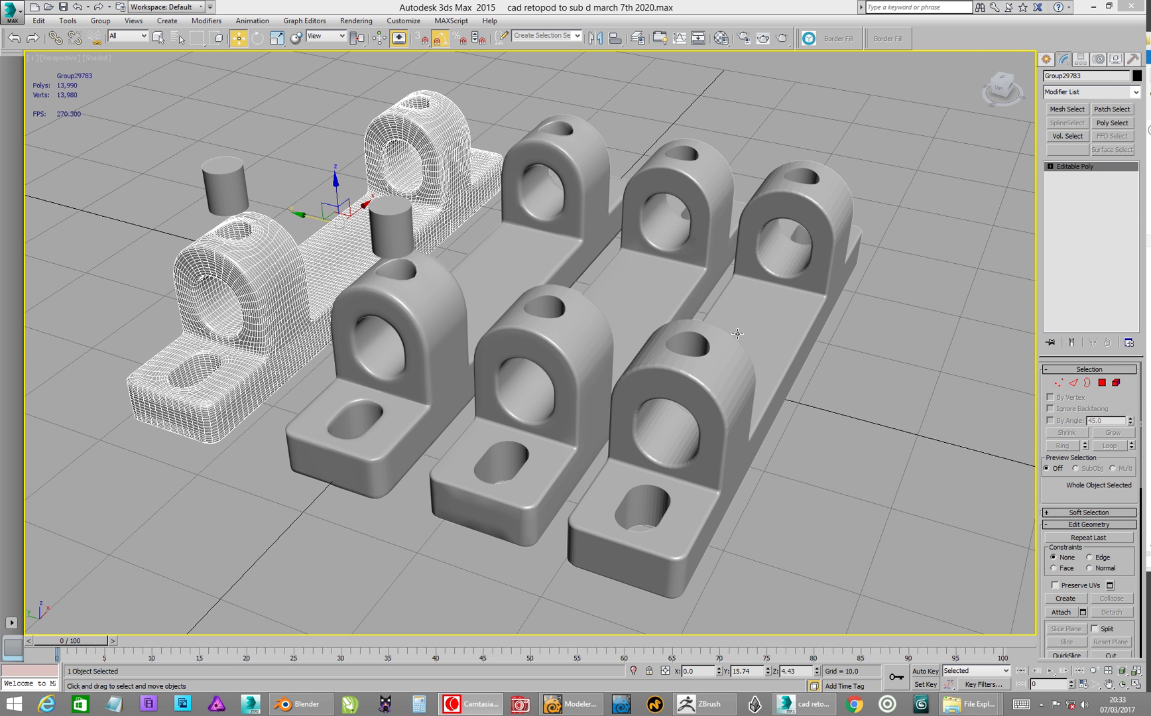
click(758, 303)
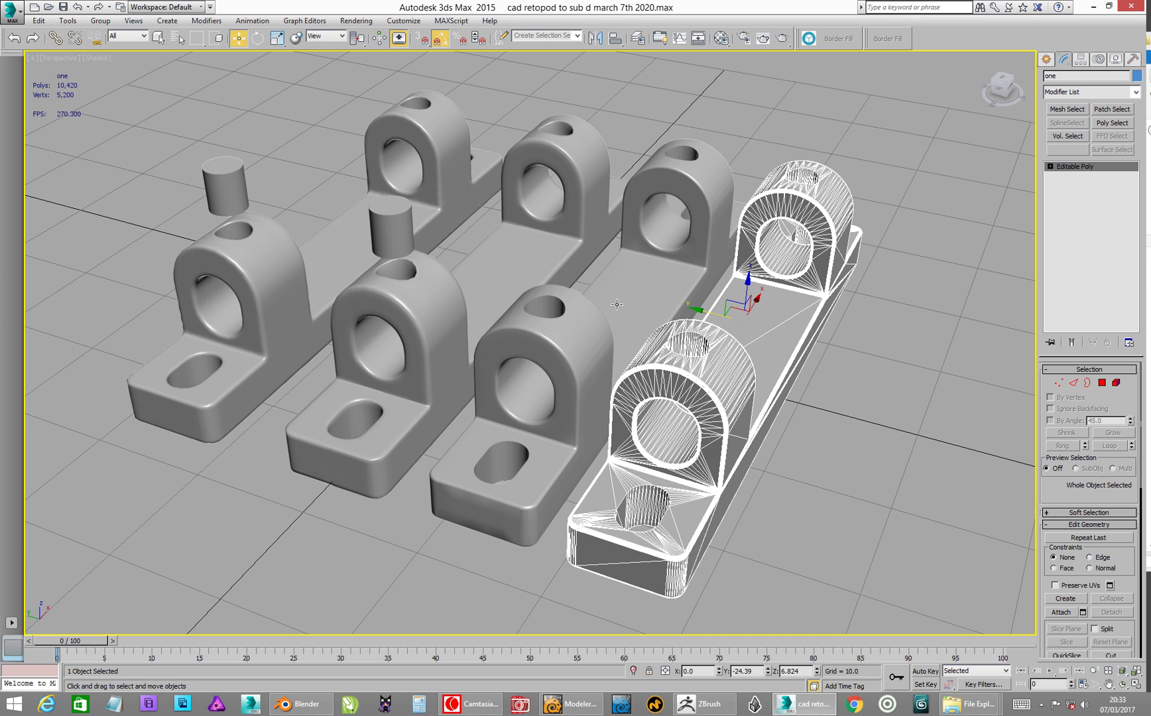
click(568, 183)
click(664, 186)
click(425, 156)
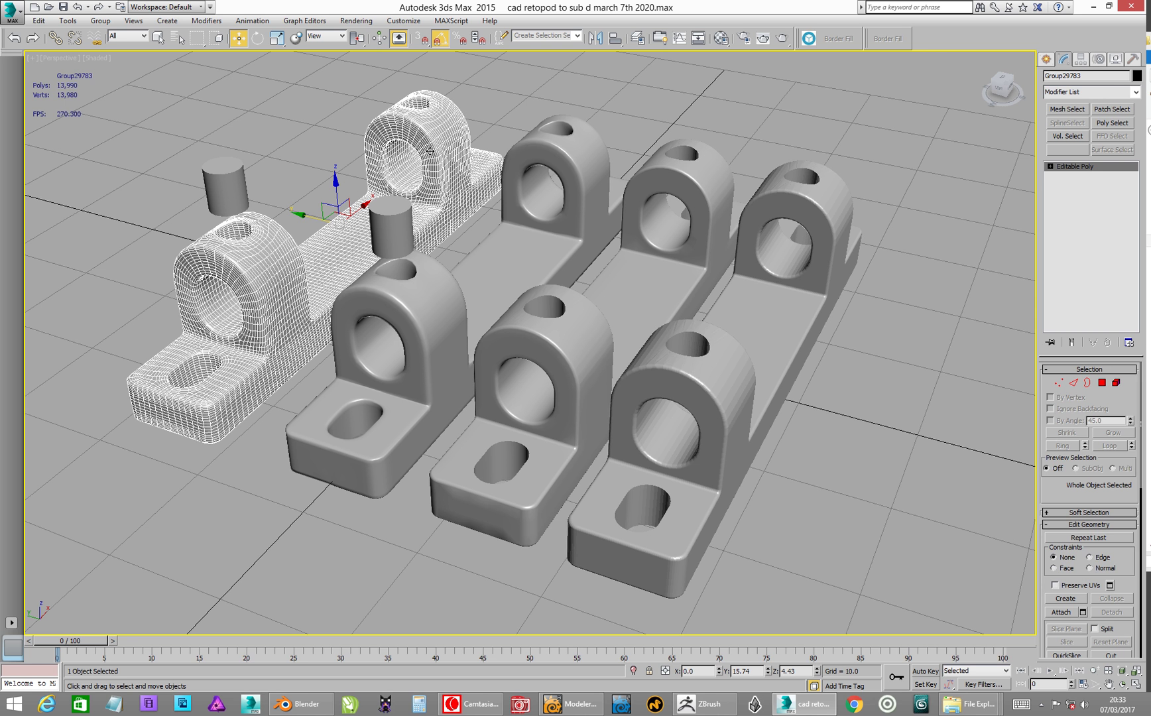
click(775, 210)
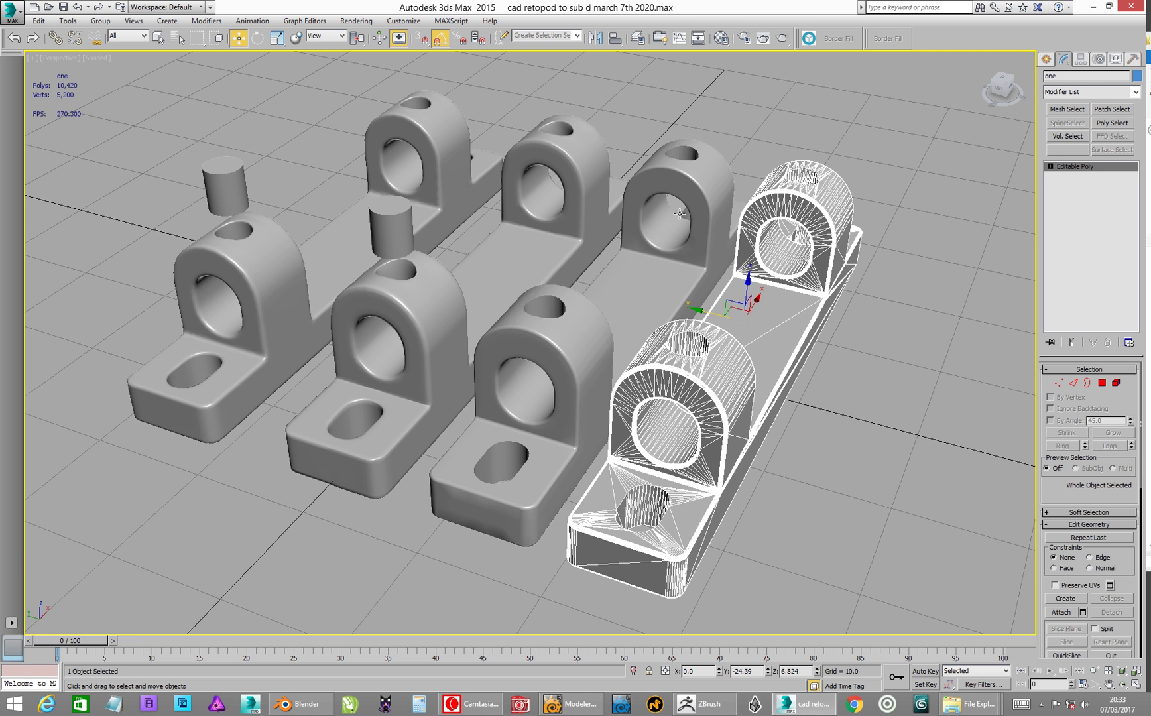
click(673, 189)
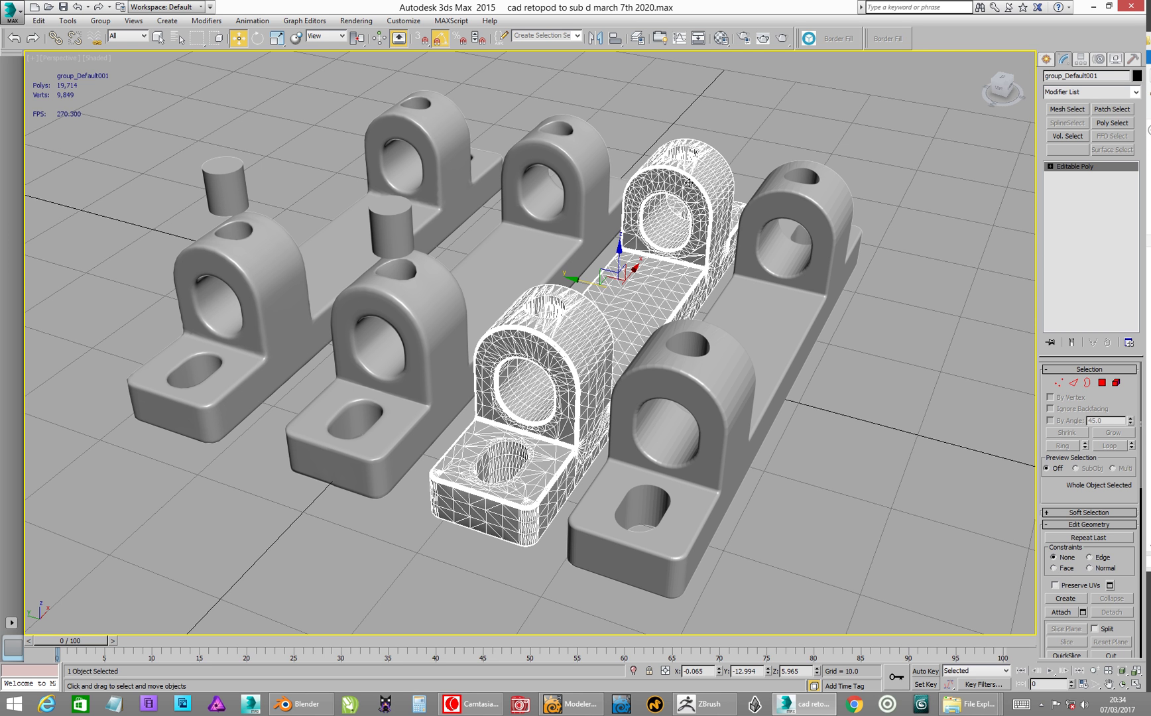
click(793, 217)
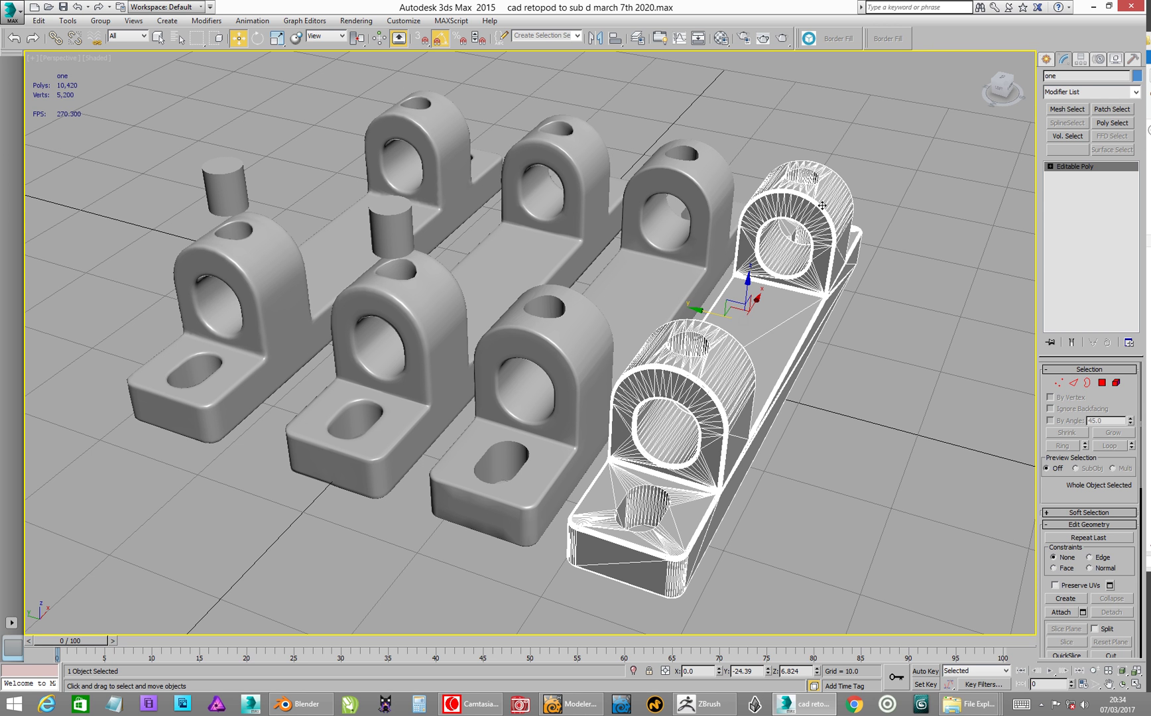
click(695, 191)
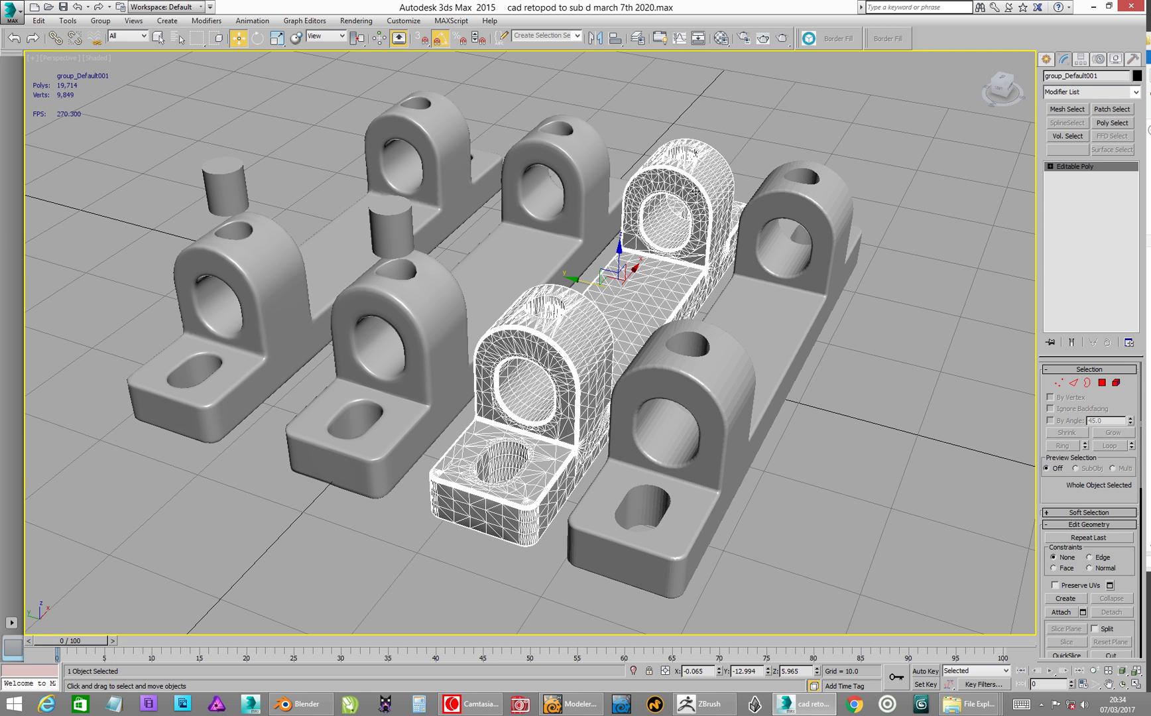
click(423, 144)
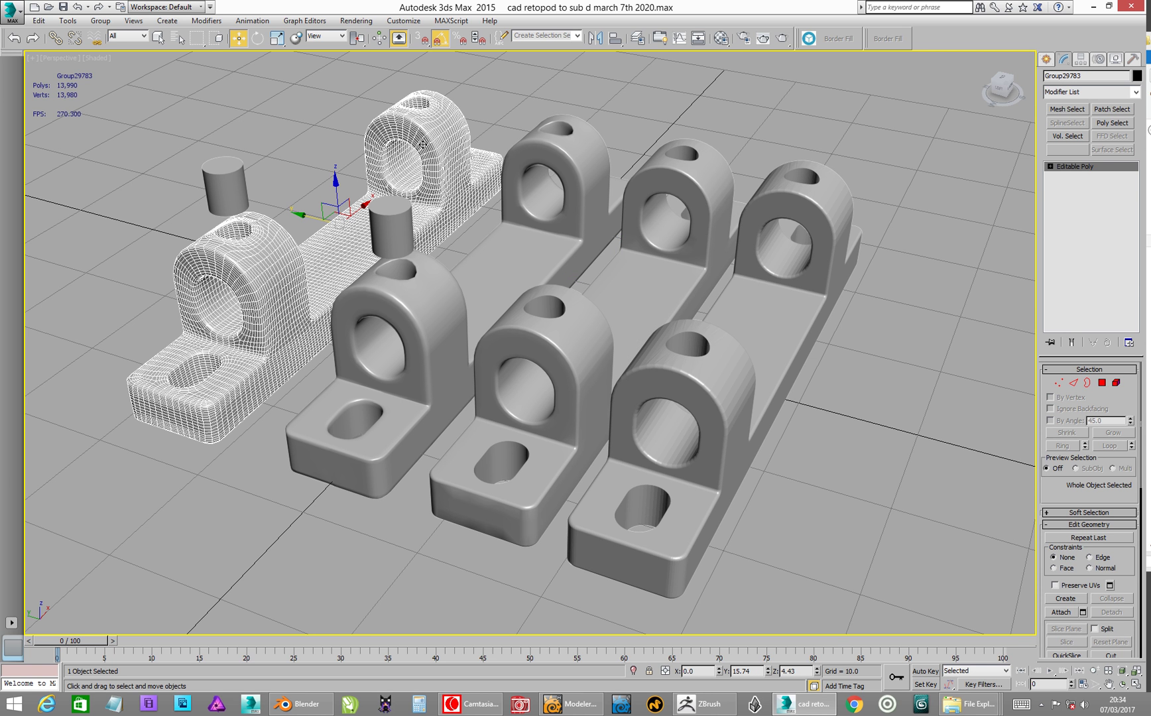
click(579, 168)
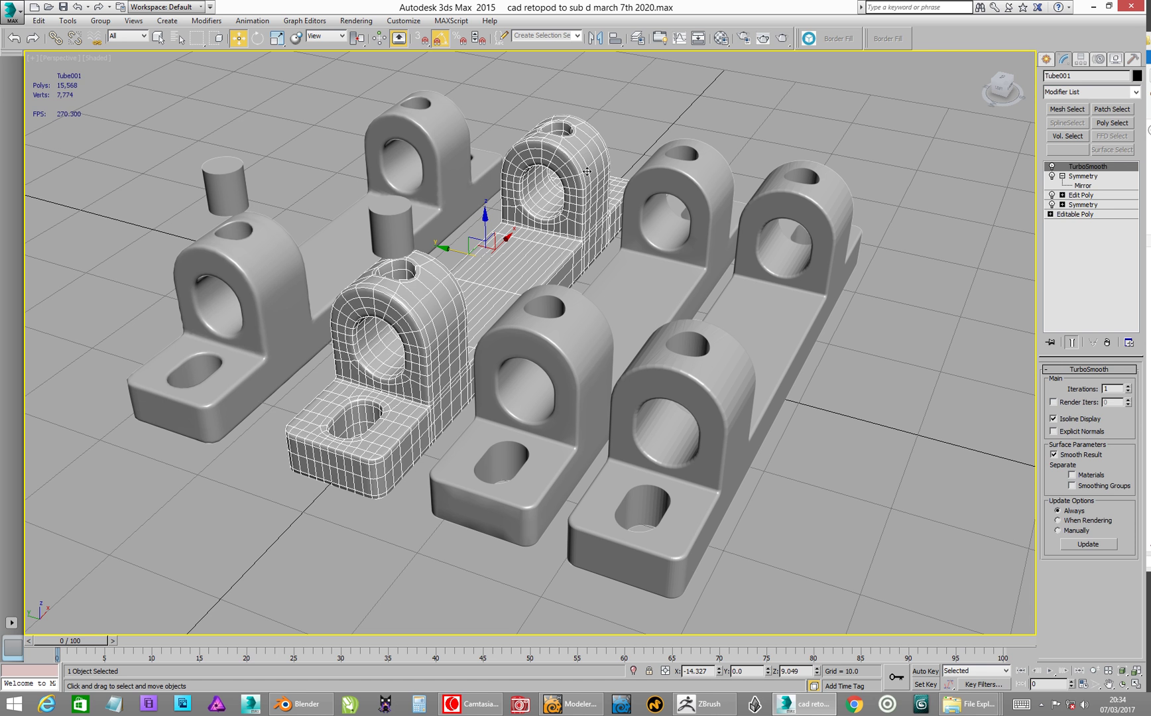
click(438, 157)
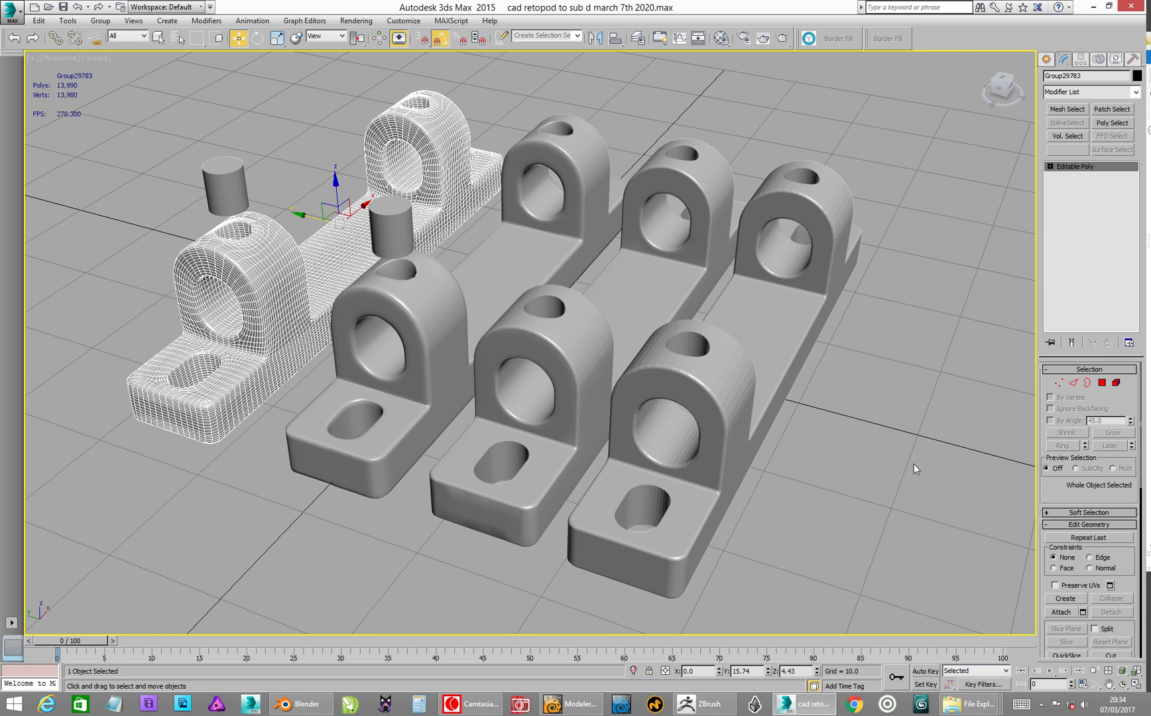
click(868, 453)
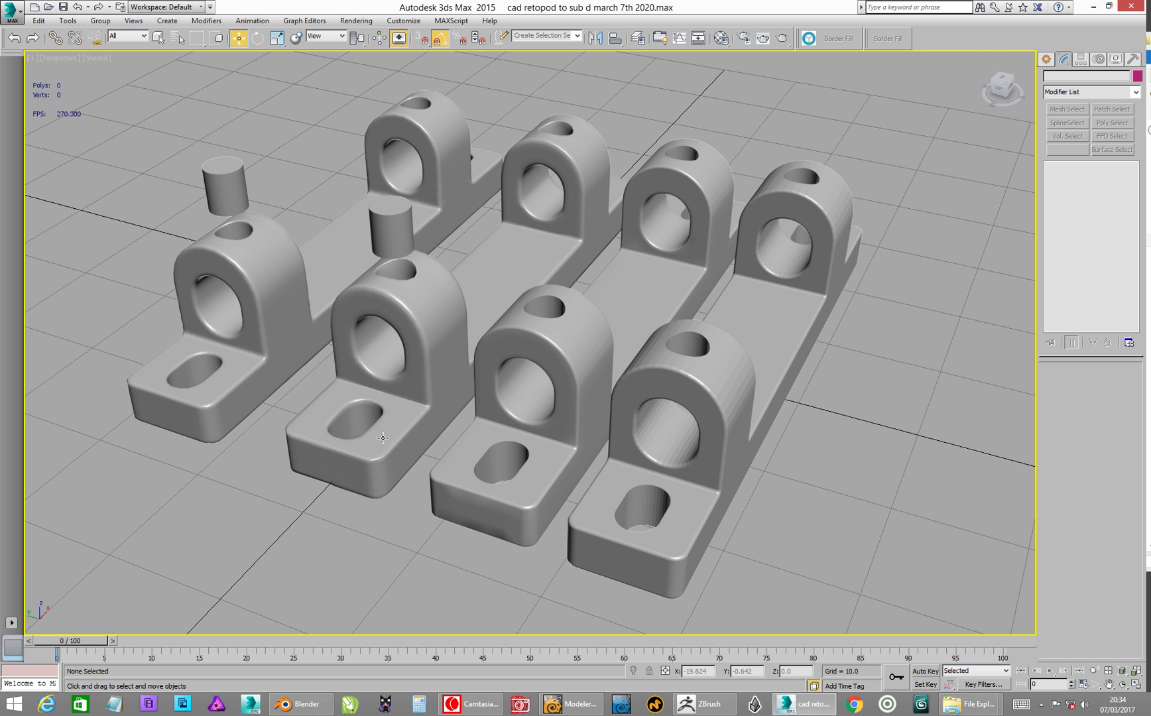
- Turn off Isoline Display on Tube001's TurboSmooth and test Iterations 2 before returning to 1
click(421, 427)
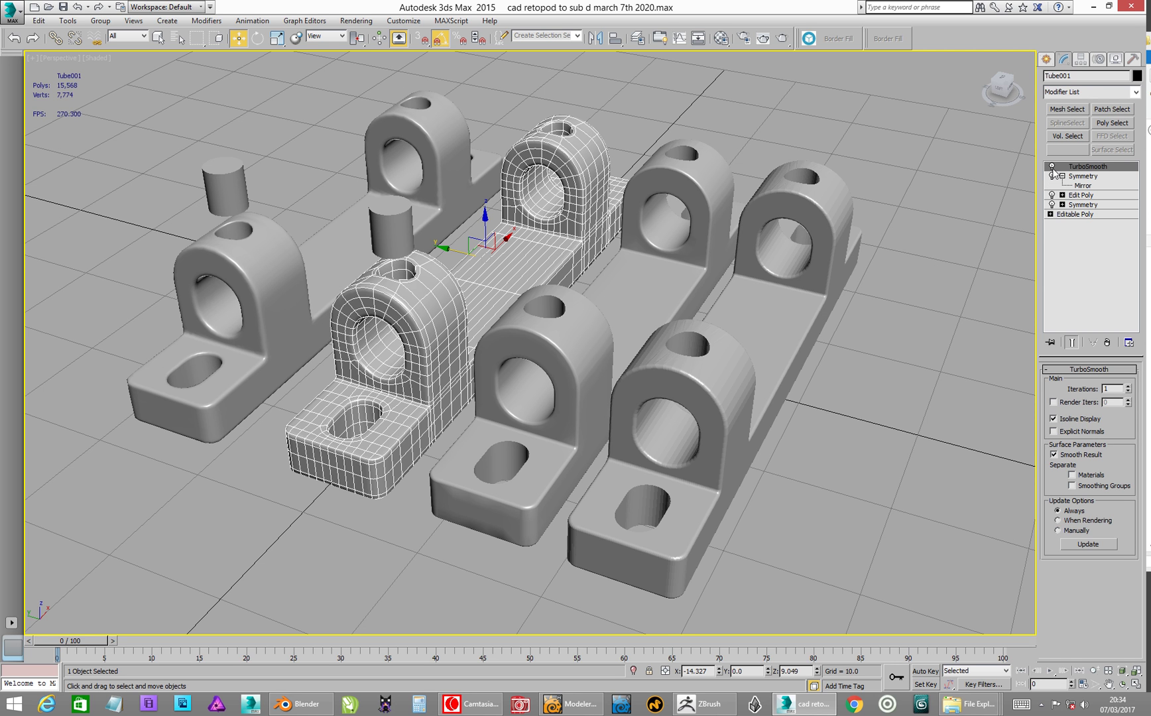
click(1053, 419)
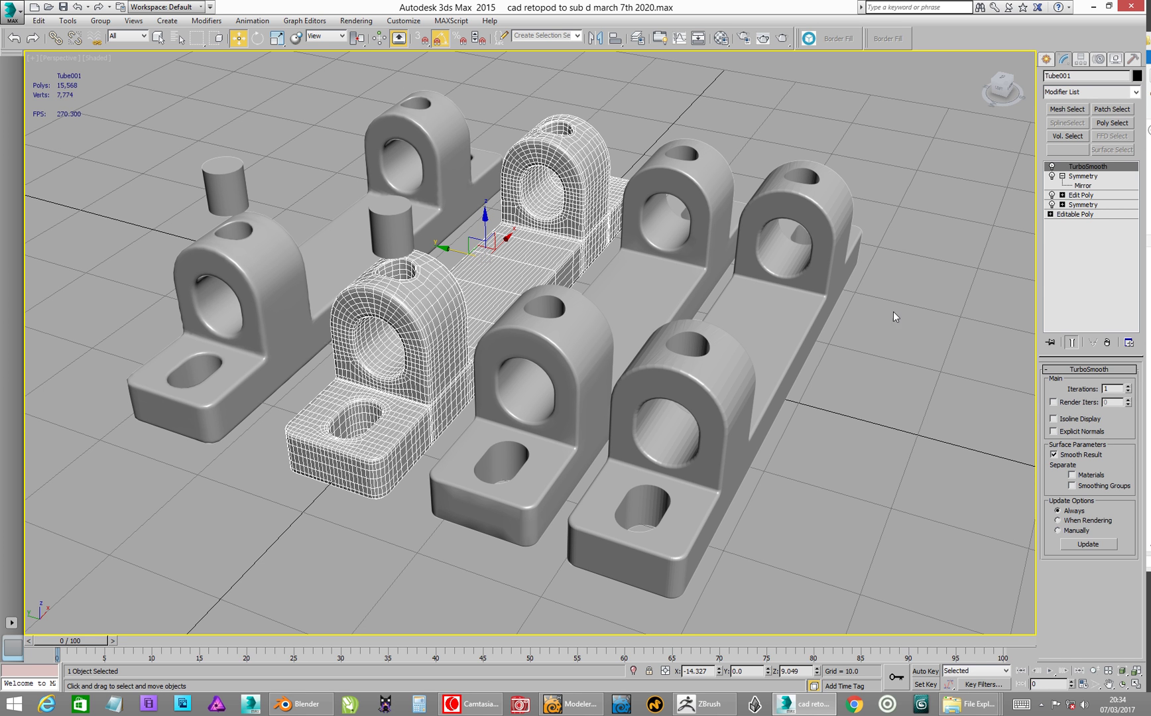
click(1128, 386)
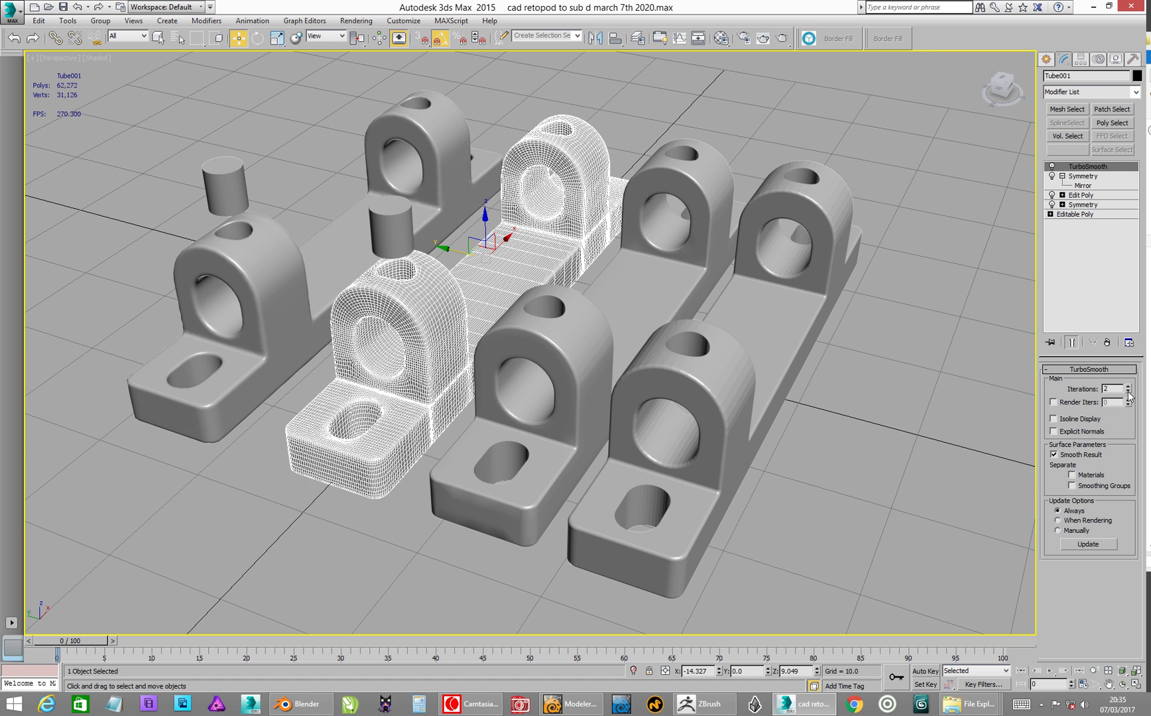
click(1128, 396)
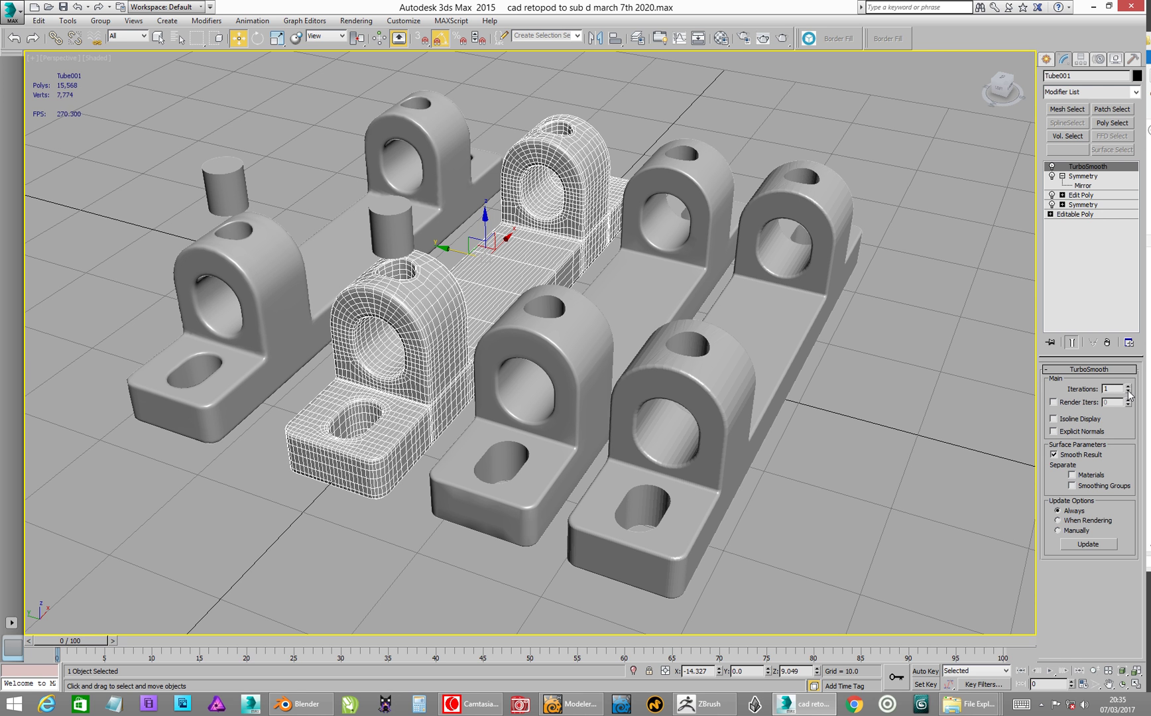
- Compare Tube001's 15,568-poly mesh against Group29783's 13,990 polys by alternating selections
click(291, 522)
click(321, 468)
click(214, 413)
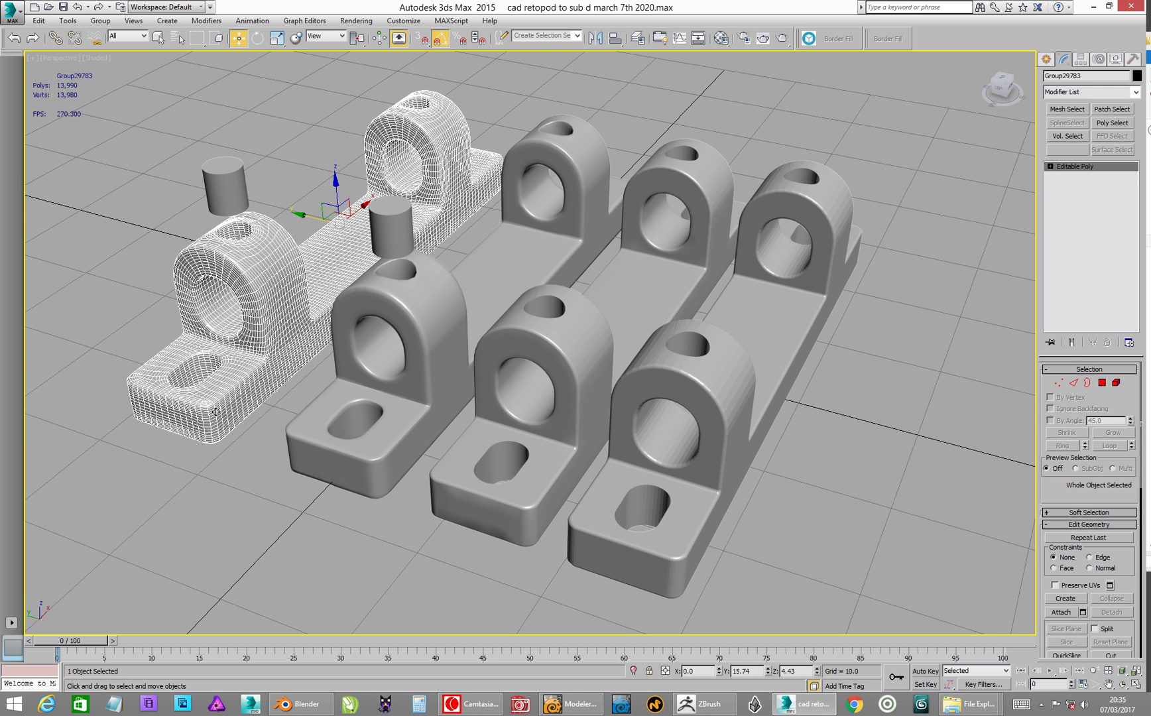
click(319, 455)
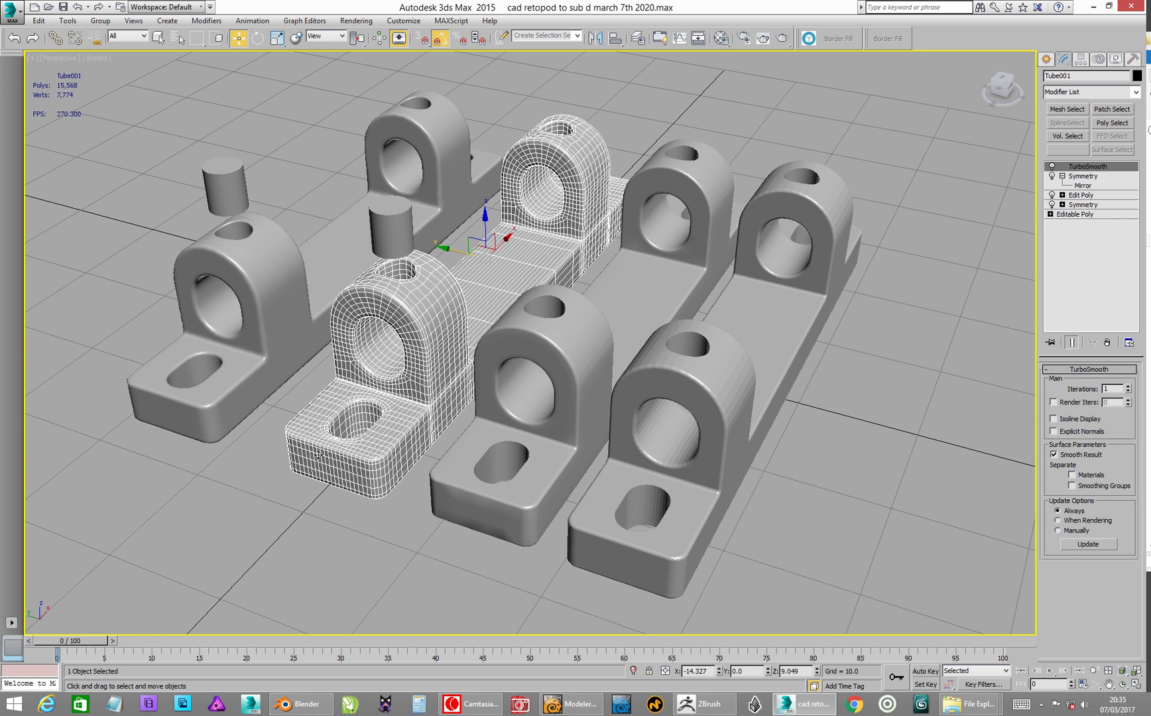
click(212, 419)
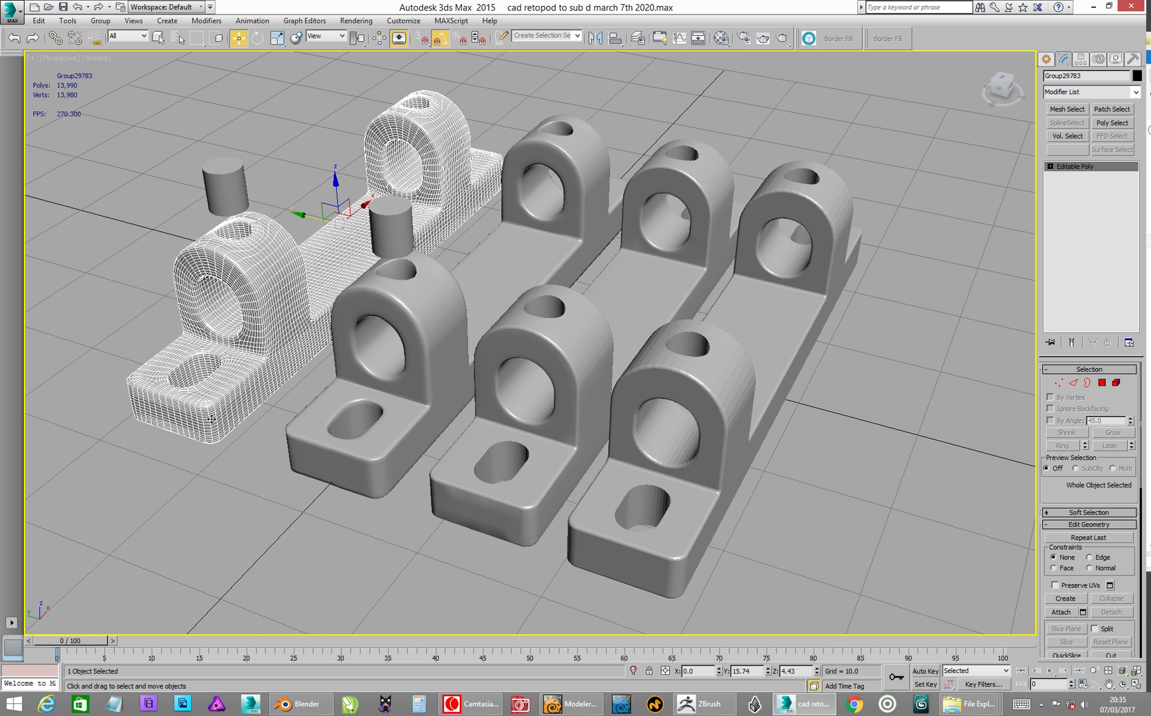
- Zoom in on the middle brackets and turn Isoline Display back on for Tube001's TurboSmooth
click(210, 457)
middle_drag(222, 420, 253, 430)
scroll(368, 454, up, 5)
click(540, 320)
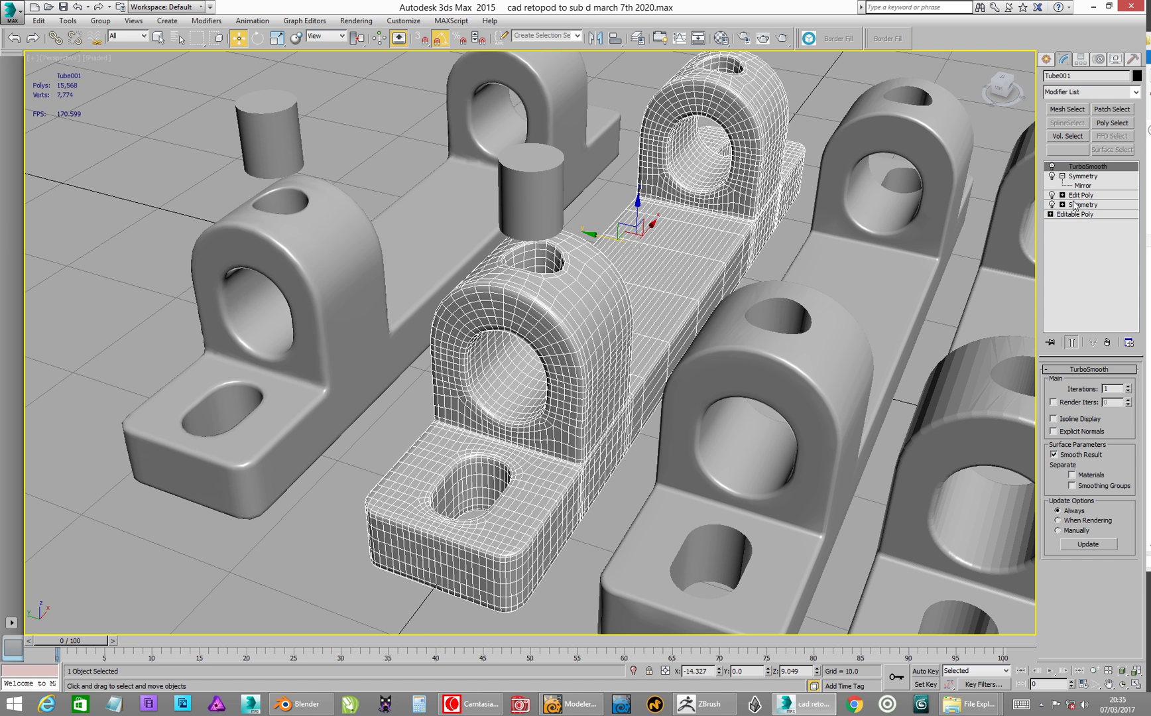
click(1055, 419)
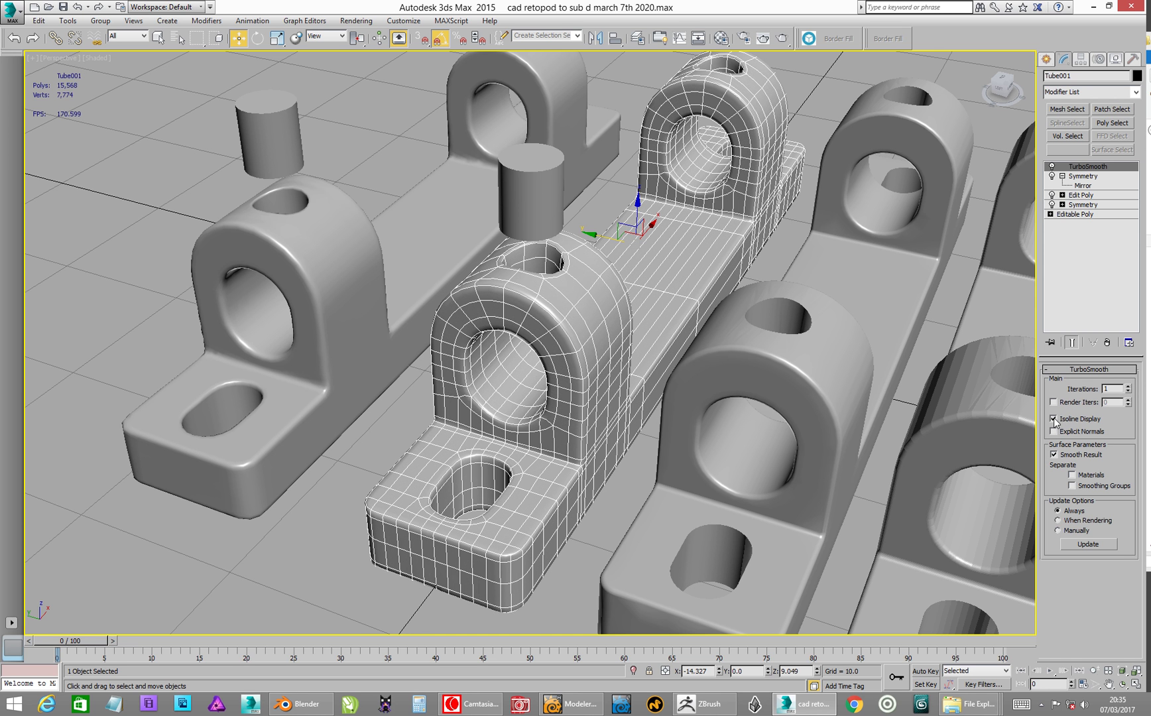
- Raise Tube001's TurboSmooth Iterations to 2, giving 62,272 polys
click(814, 80)
click(588, 342)
scroll(588, 342, up, 8)
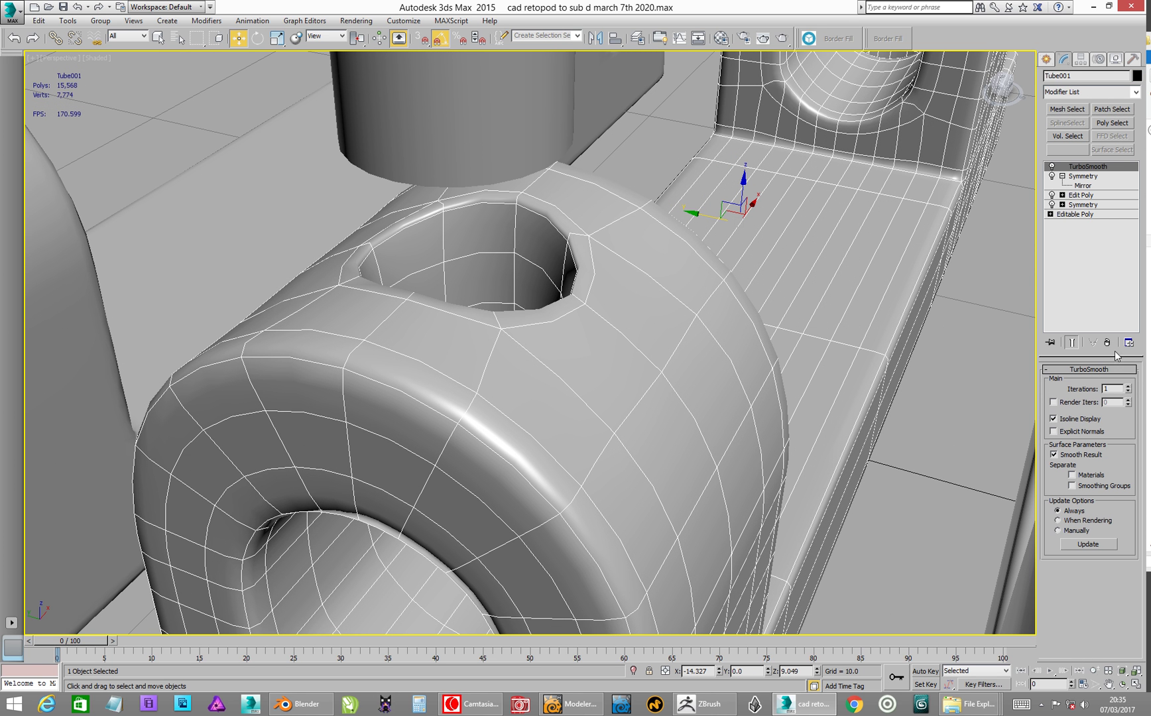
click(1129, 387)
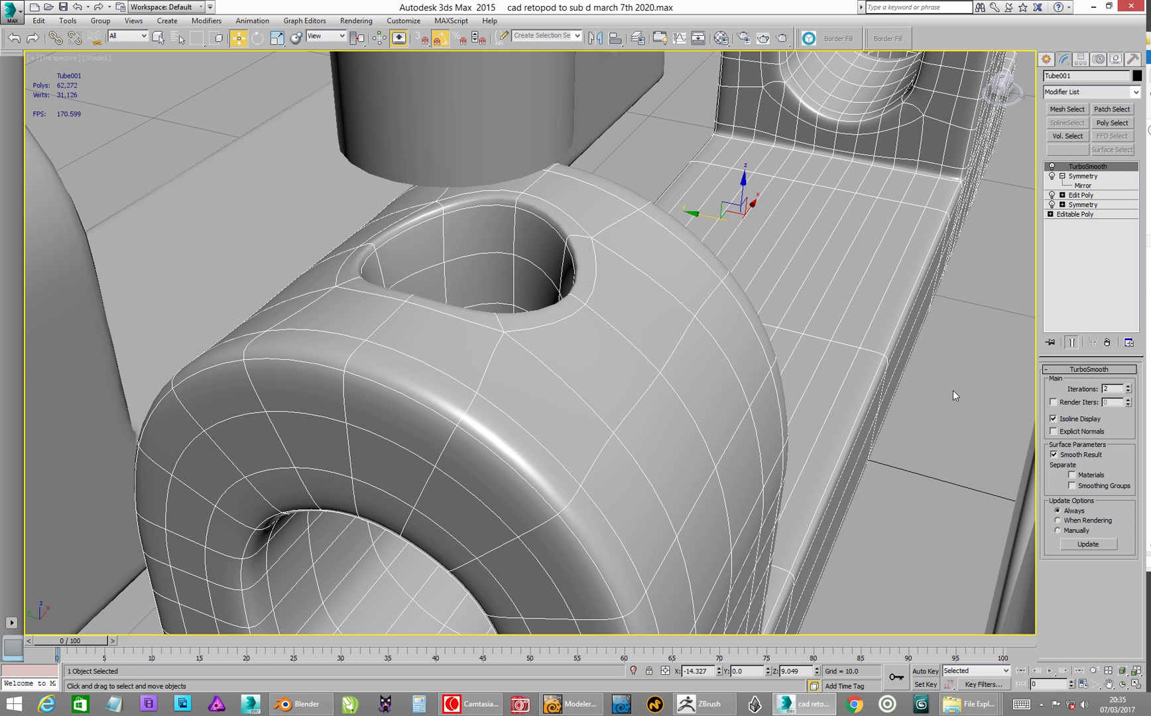
scroll(600, 365, down, 8)
- Zoom out and compare Tube001 with Group29783 by selecting each in turn
click(654, 104)
middle_drag(532, 380, 553, 347)
scroll(543, 350, down, 4)
click(414, 345)
scroll(431, 346, up, 4)
click(576, 336)
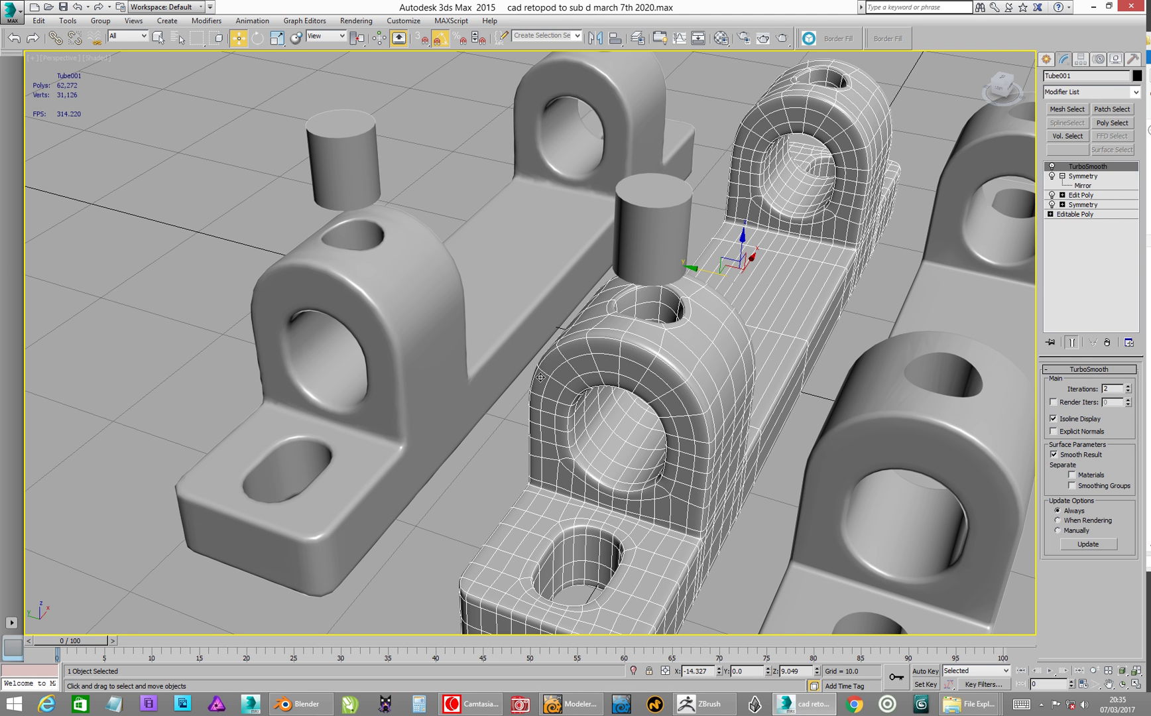
- Turn off Isoline Display on Tube001 to show the dense wireframe and compare with Group29783
click(1055, 419)
click(419, 330)
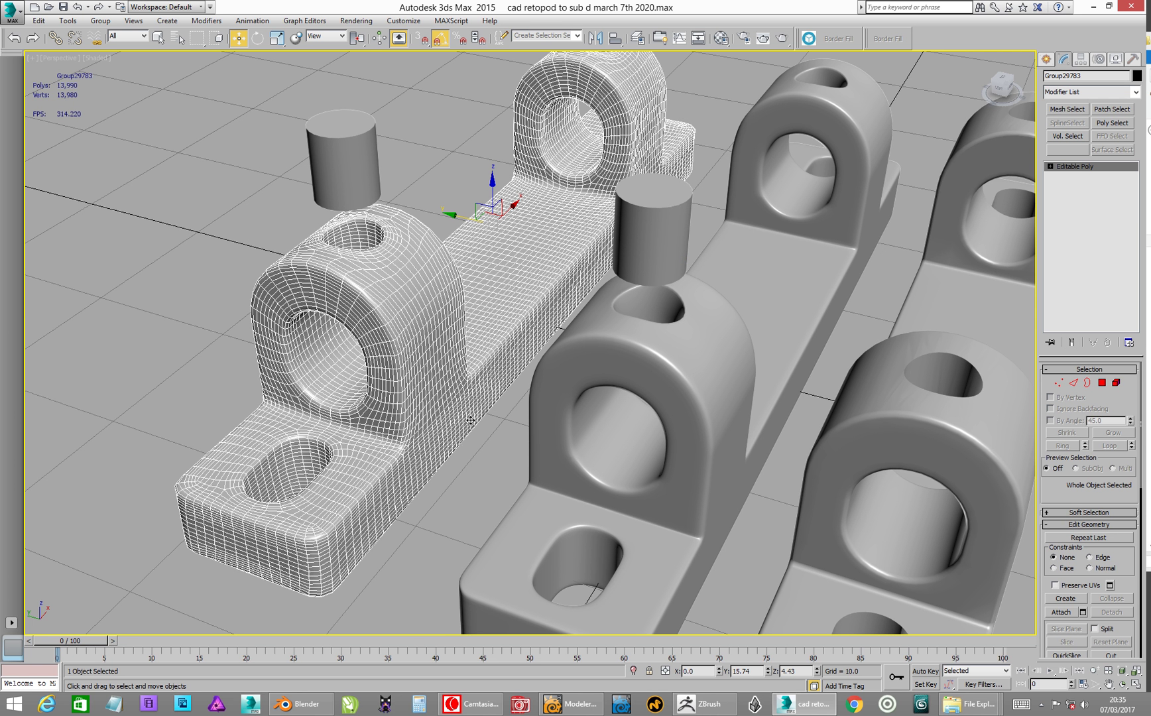
click(475, 463)
click(405, 339)
scroll(397, 306, down, 5)
scroll(394, 294, up, 3)
click(278, 341)
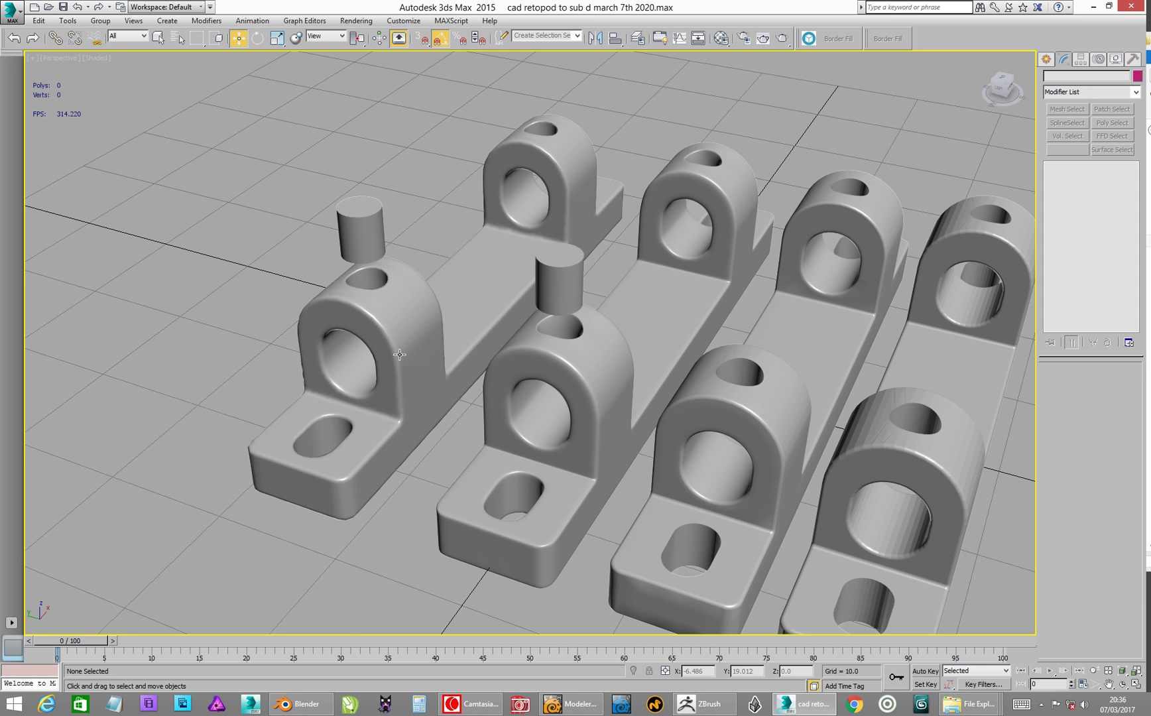
- Pan the viewport to frame all four bracket versions together
middle_drag(566, 385, 470, 333)
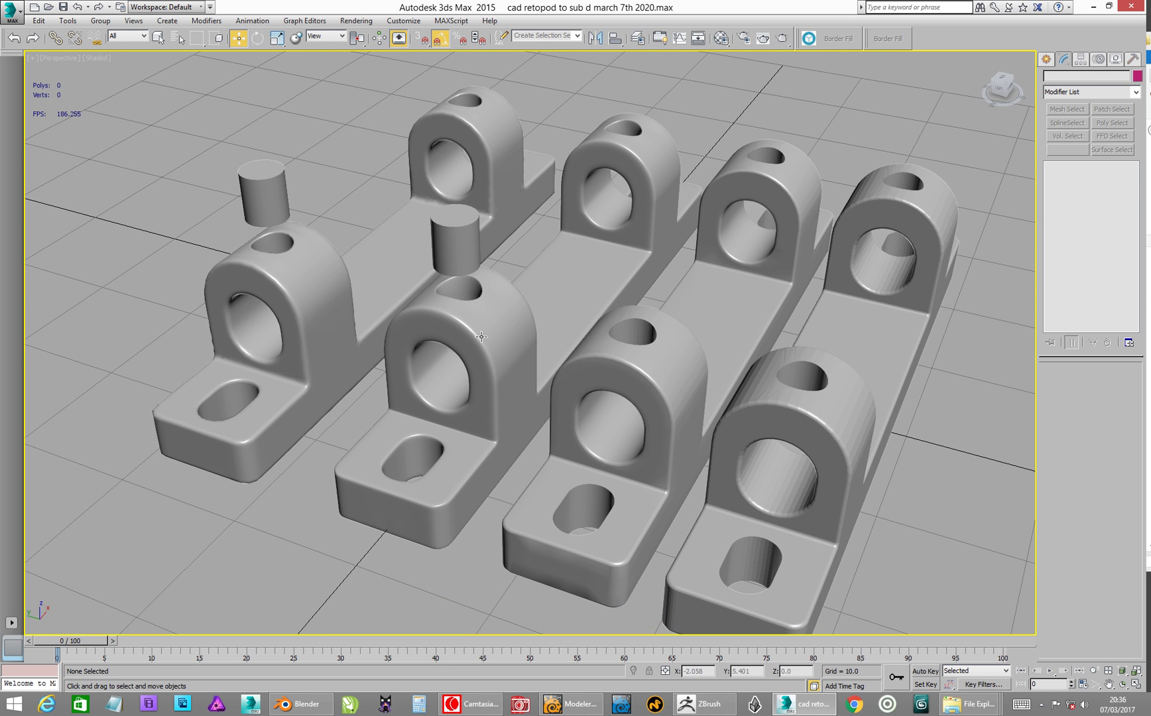
middle_drag(534, 354, 527, 359)
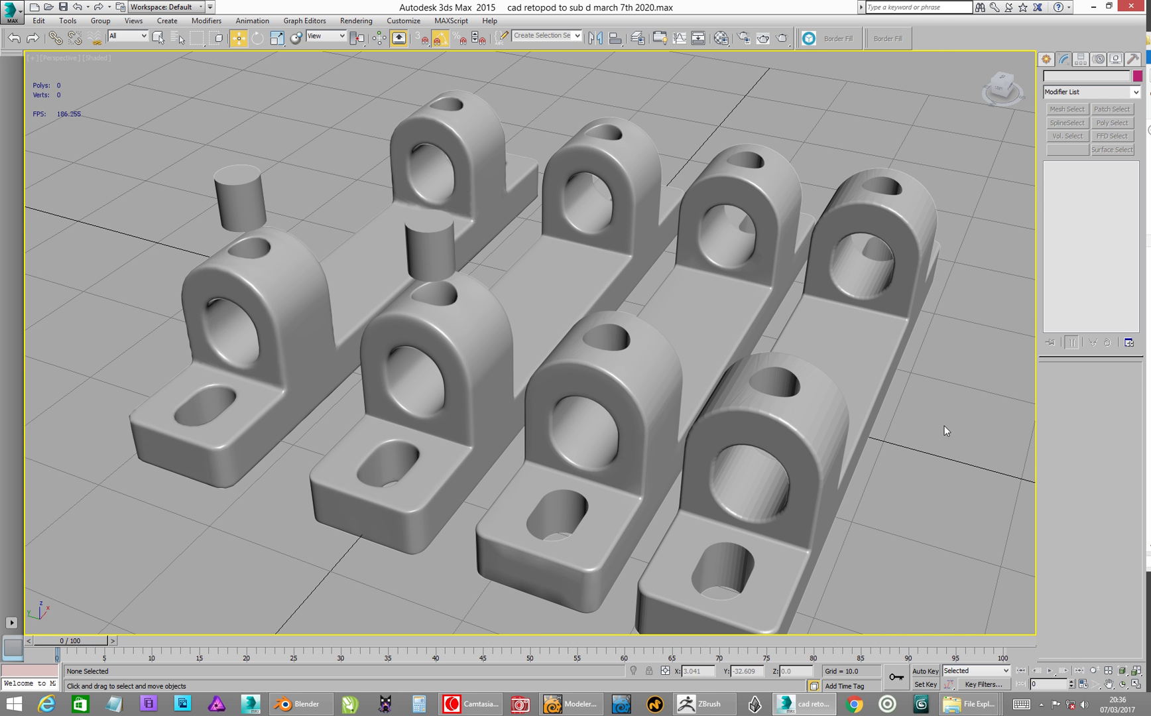
middle_drag(746, 416, 728, 393)
- Restore ZBrush from the taskbar to view the 'two low1' quad-meshed bracket
click(705, 704)
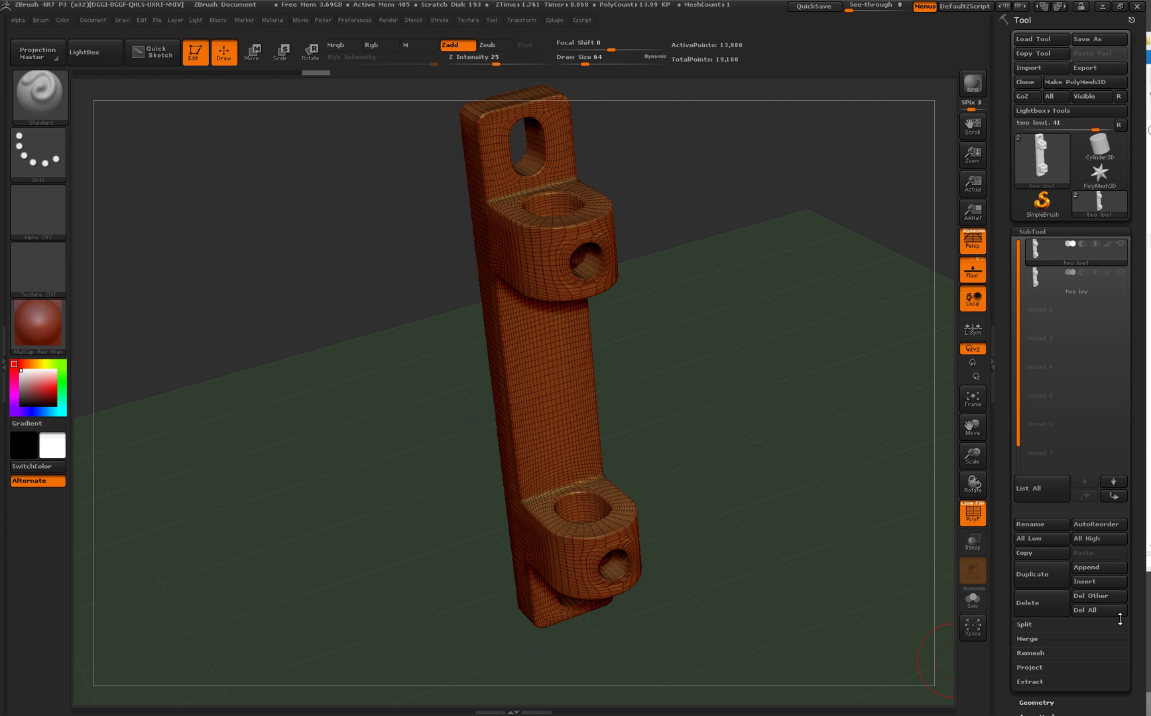